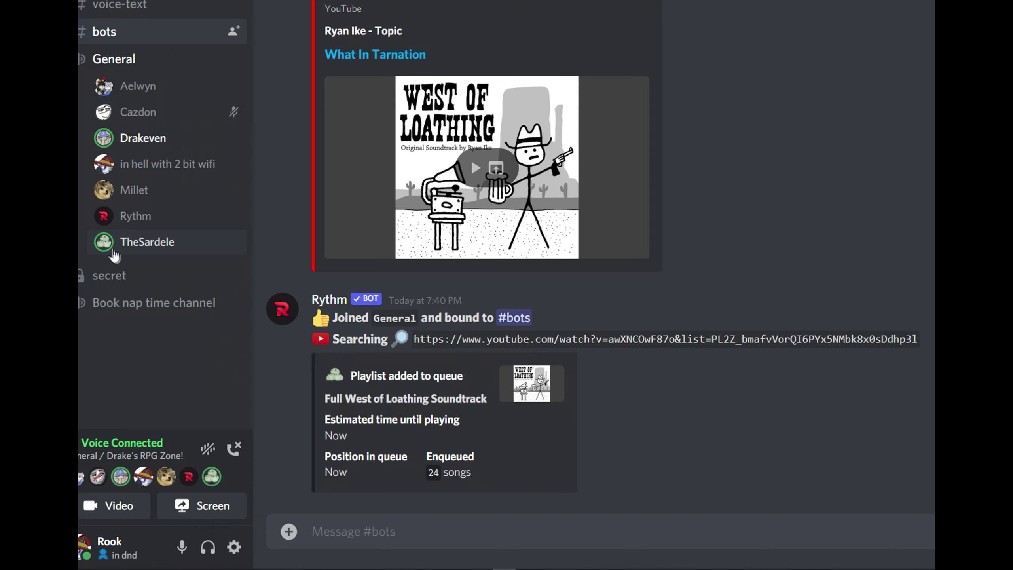
Step: Glance at TheSardele's profile, then play the embedded What In Tarnation YouTube video
click(147, 243)
click(736, 191)
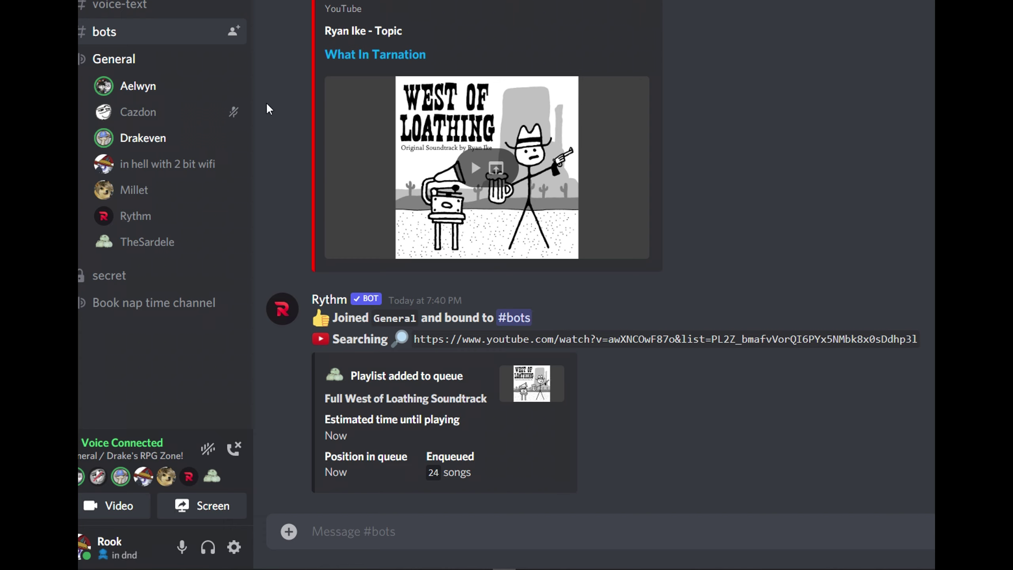
click(475, 169)
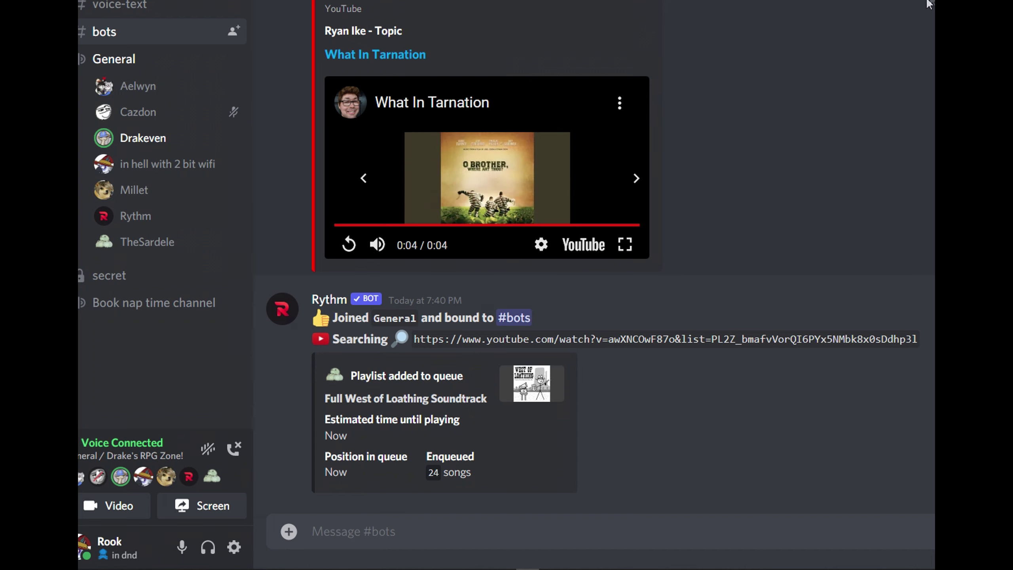
Step: Send '!p' with the What In Tarnation link minus its playlist part, mute the microphone, and open the GeForce overlay
click(444, 532)
text(!p https://www.youtube.com/watch?v=awXNCOwF87o&list=PL2Z_bmafvVorQI6PYx5NMbk8x0sDdhp3l)
drag(889, 531, 619, 530)
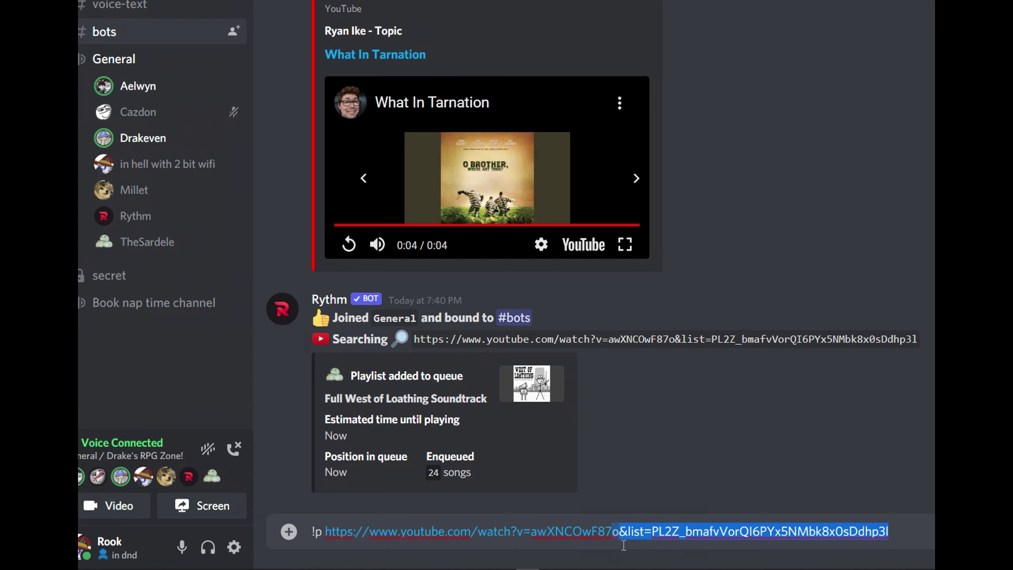
key(BackSpace)
key(ctrl+a)
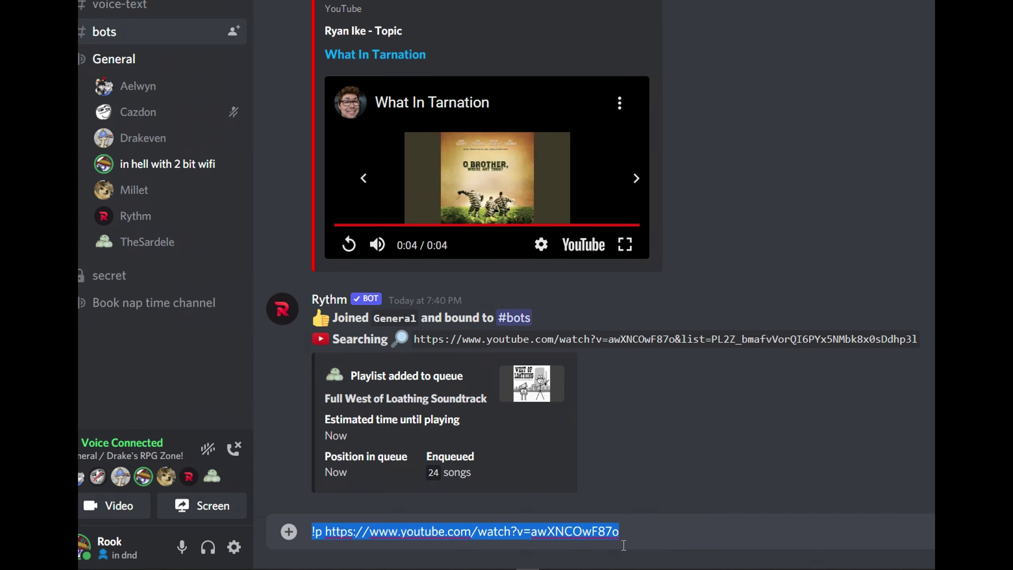
key(Return)
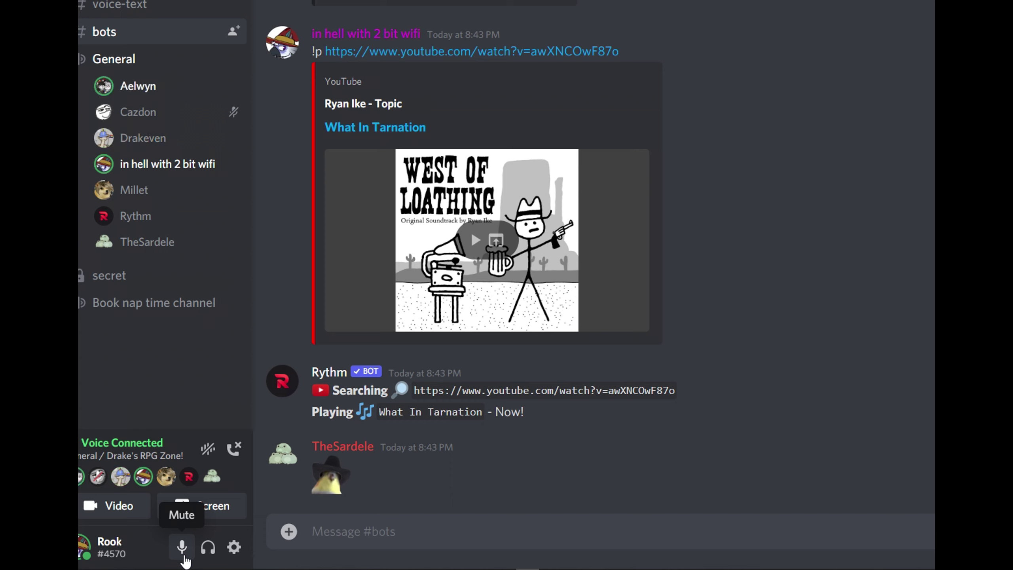
click(183, 547)
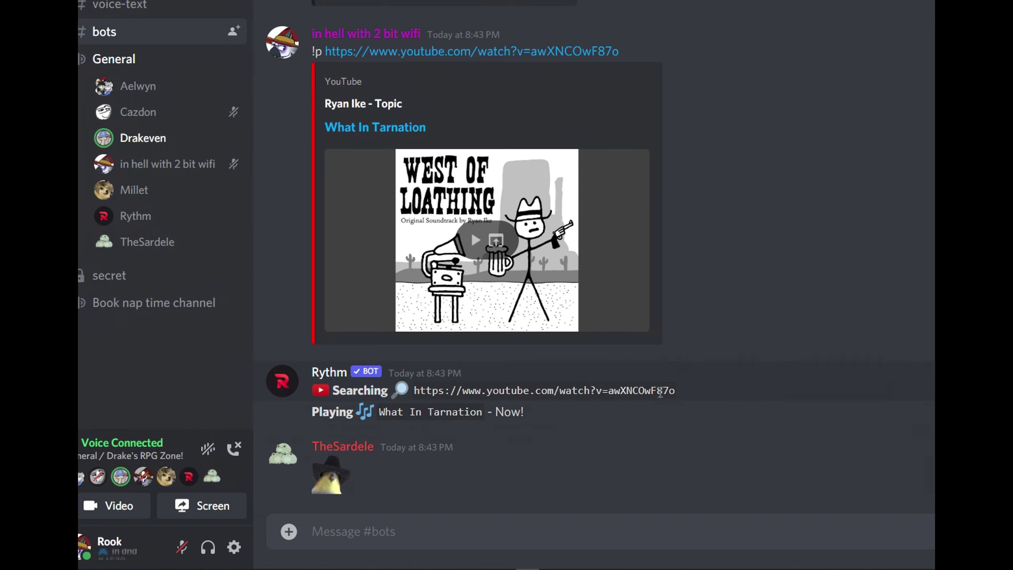
key(alt+z)
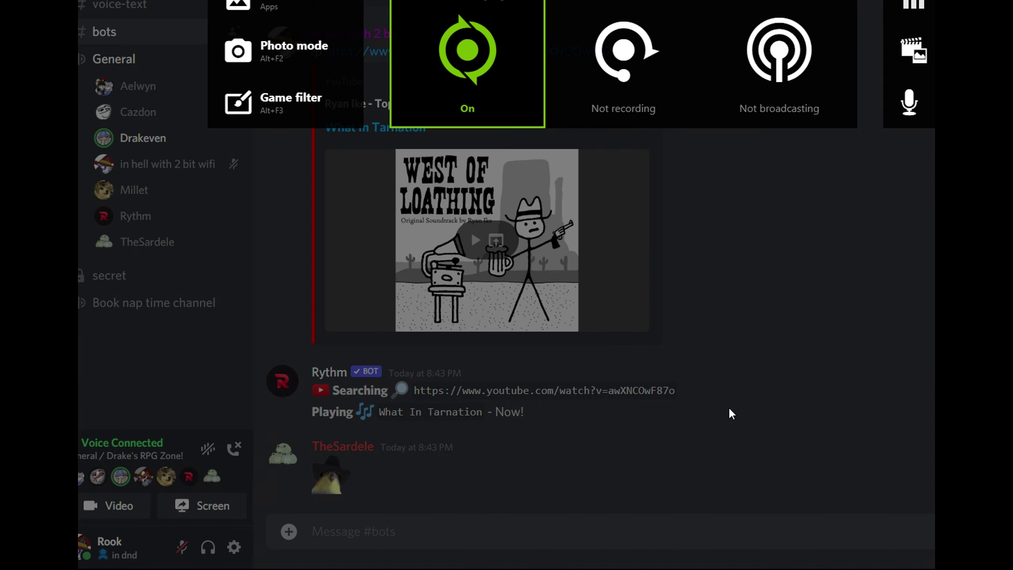